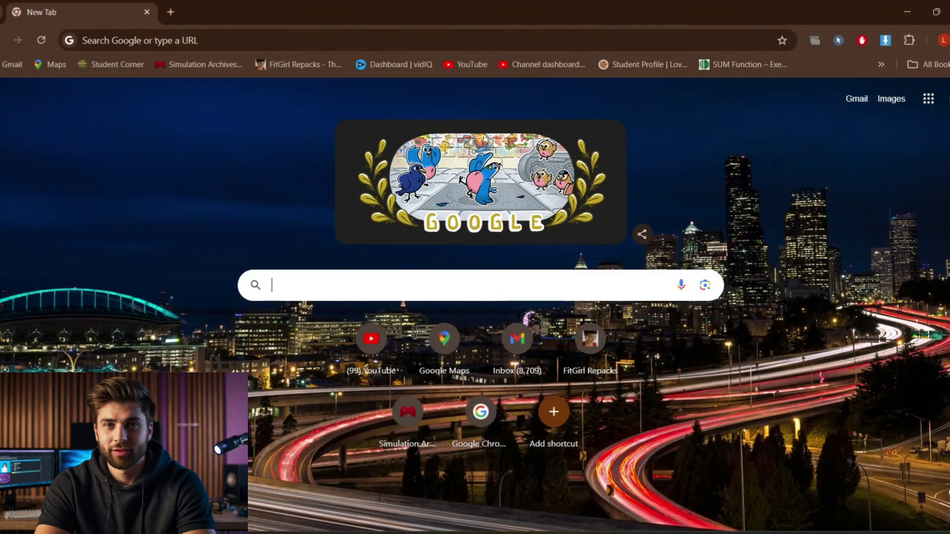
Search Google for "pixverse ai", open the official PixVerse site and get past its login page to the home page
text(pixverse)
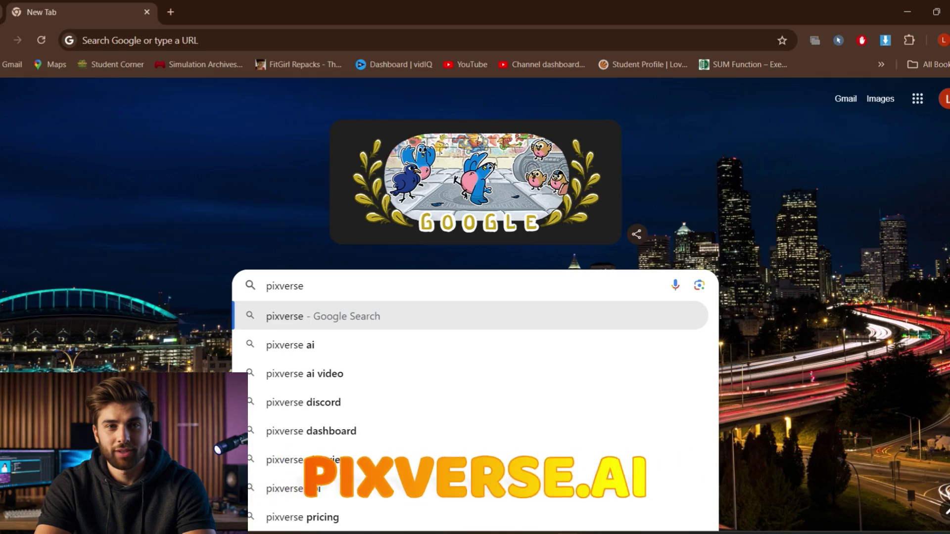
key(Down)
key(Return)
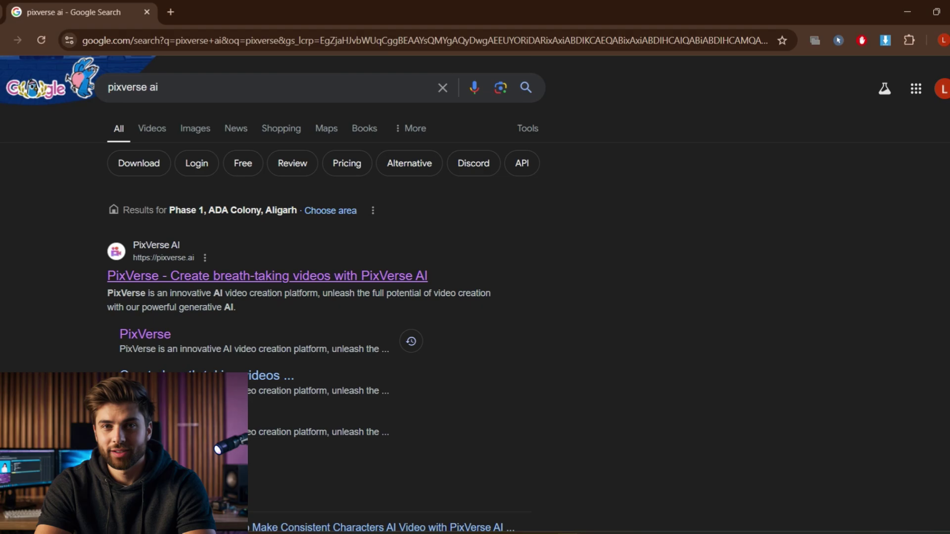
click(267, 276)
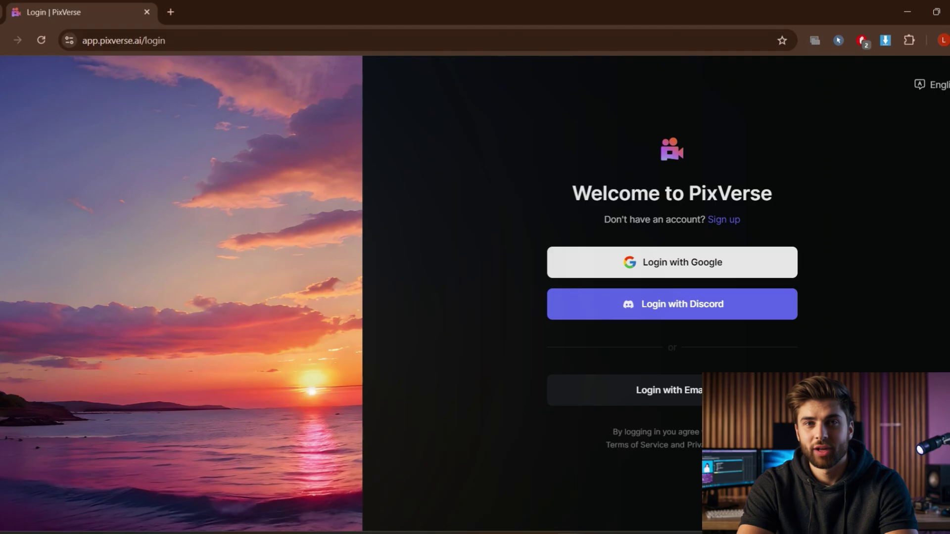
key(F5)
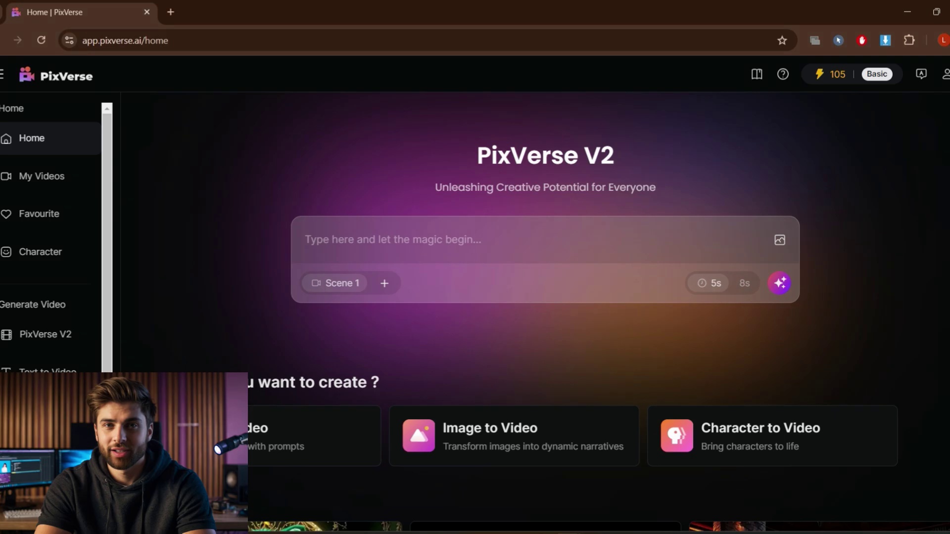
Browse the community videos in the Discover gallery and preview the one of the man playing the violin
scroll(540, 312, down, 6)
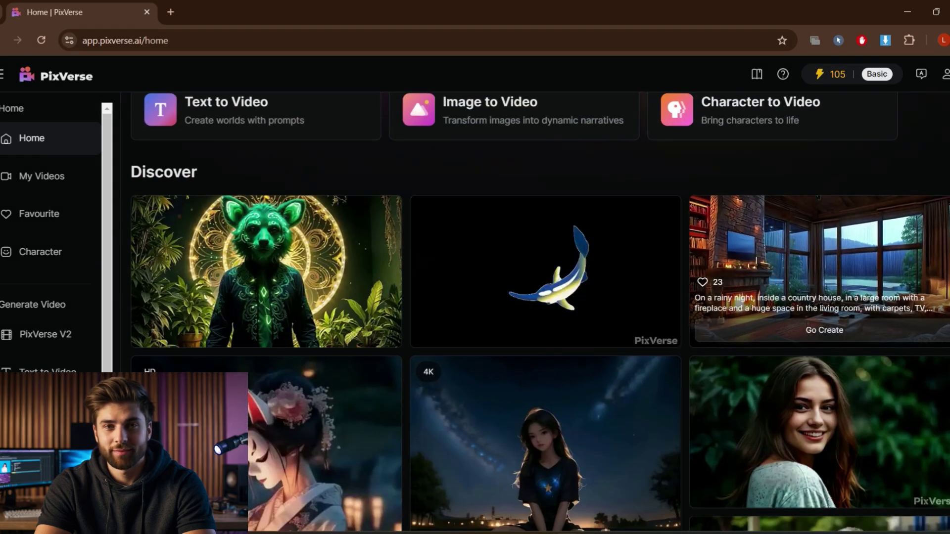
scroll(816, 317, down, 5)
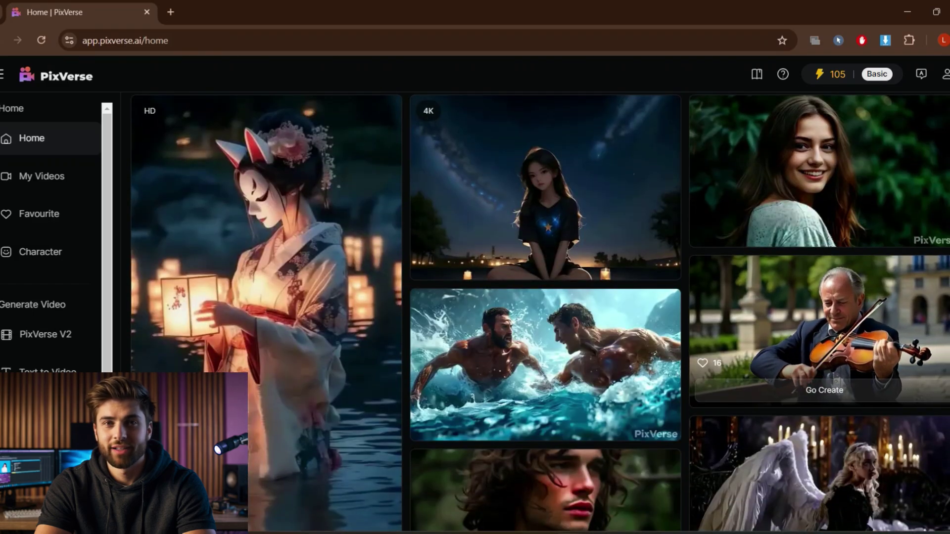
click(817, 317)
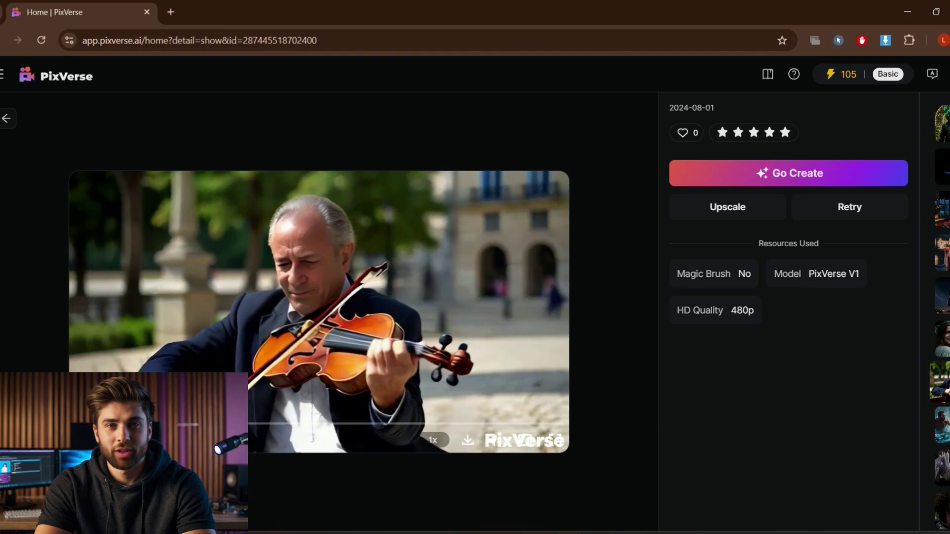
key(Escape)
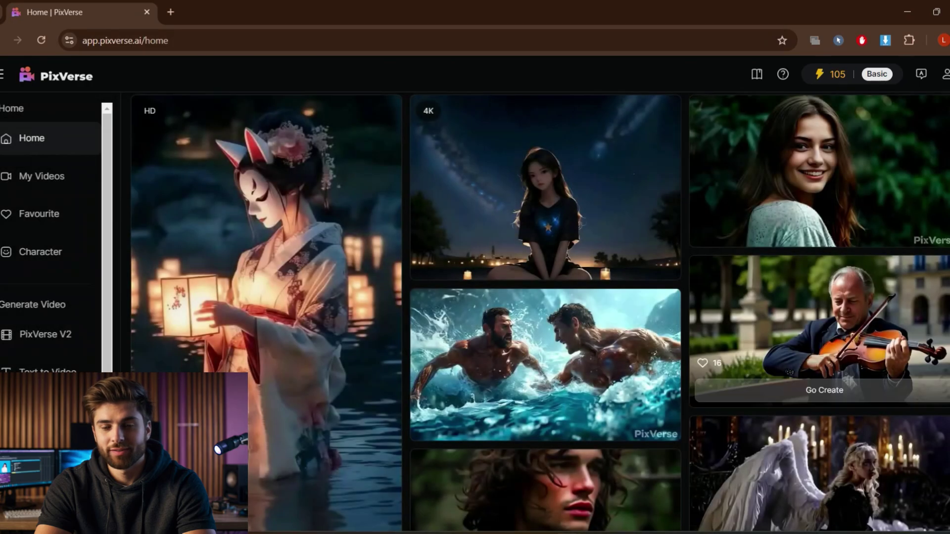
scroll(817, 317, down, 6)
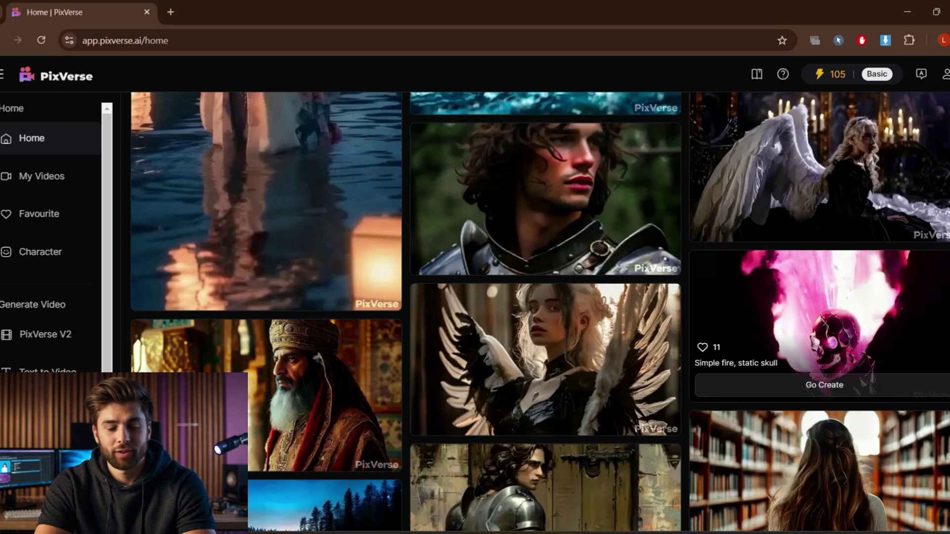
scroll(816, 316, up, 10)
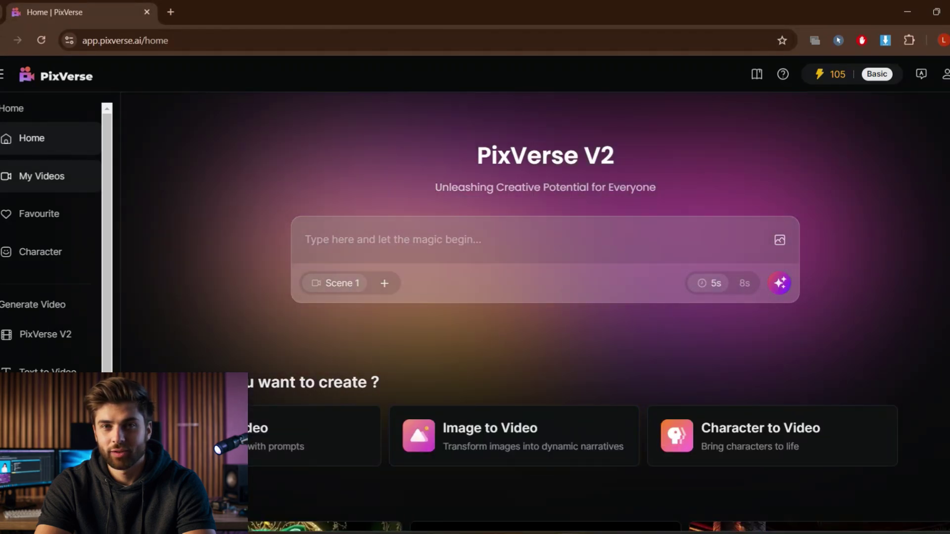
Look through the previously generated videos and examine the credits of the Basic subscription plan
click(42, 176)
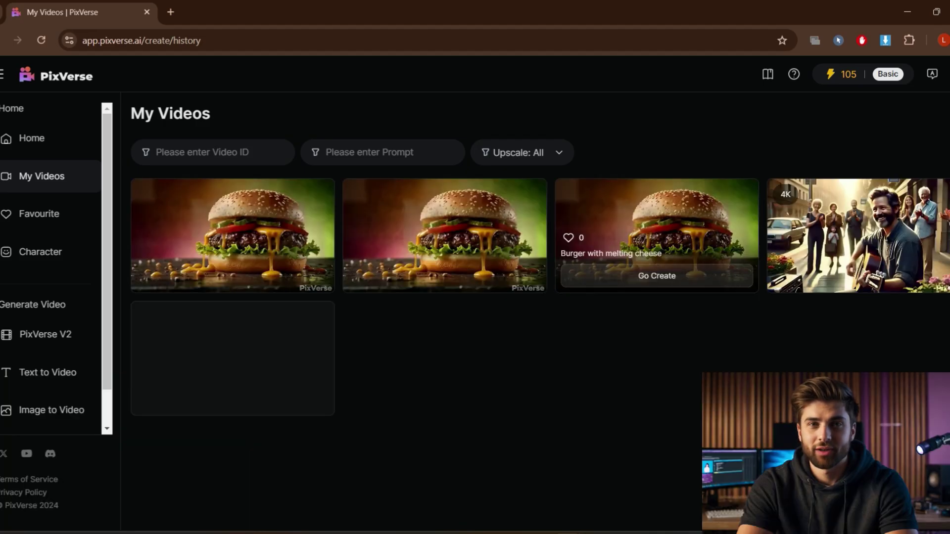
click(858, 236)
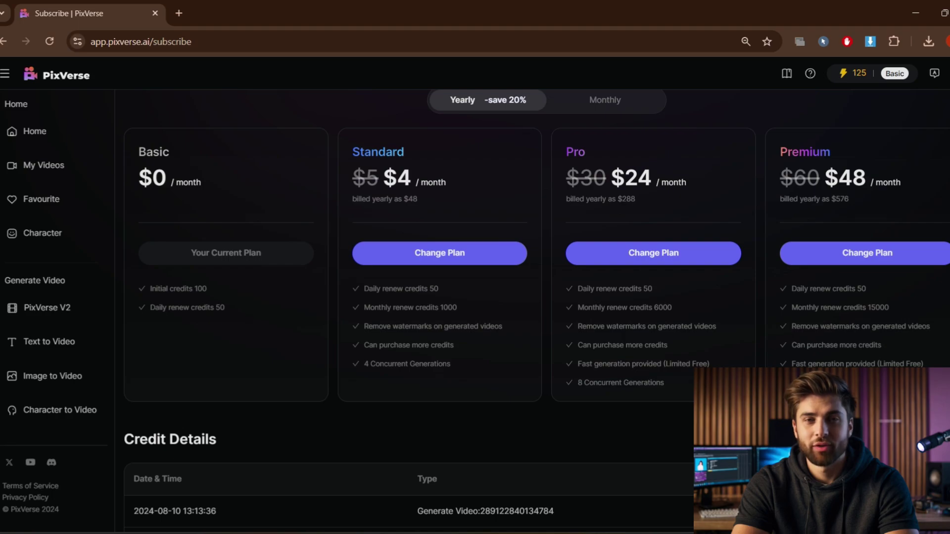
drag(150, 289, 225, 307)
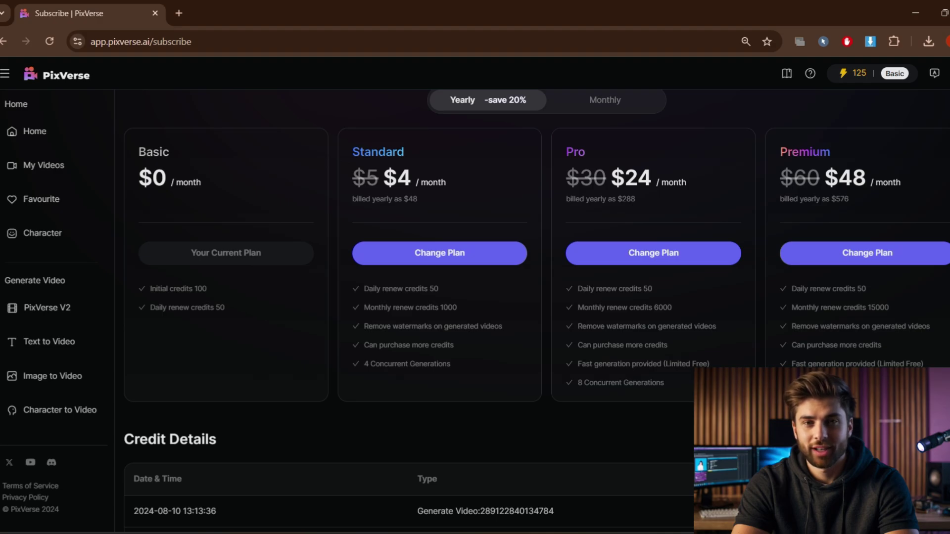
Open the Image to Video generator from the home page and bring up its prompt and generation settings
click(35, 131)
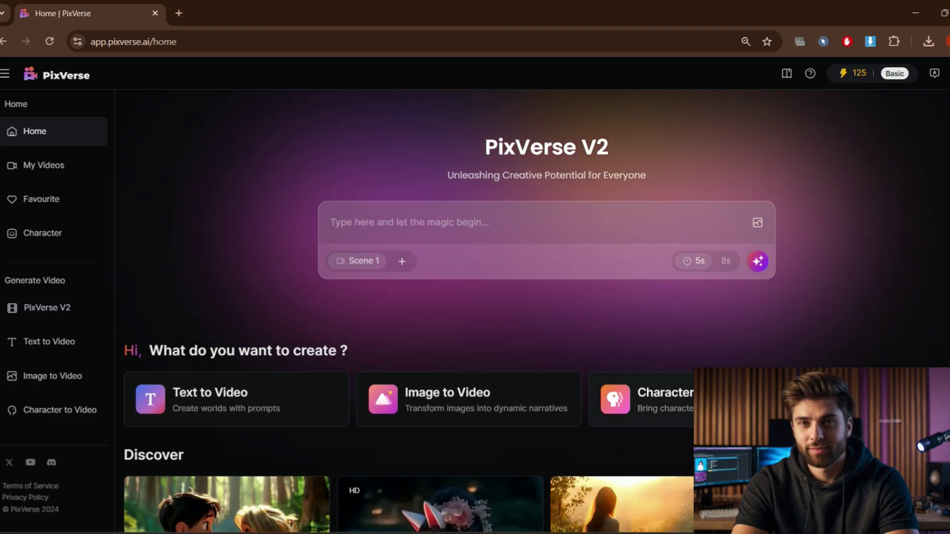
click(468, 399)
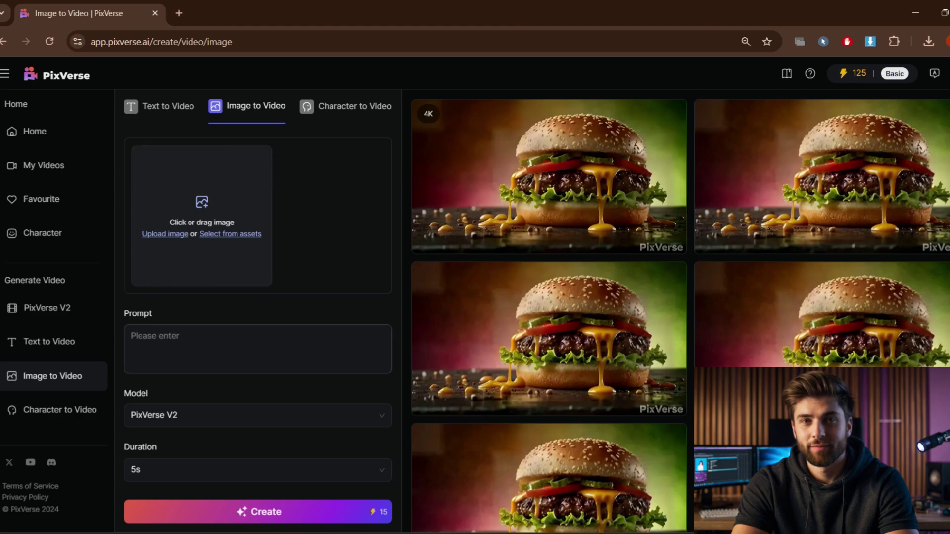
click(375, 358)
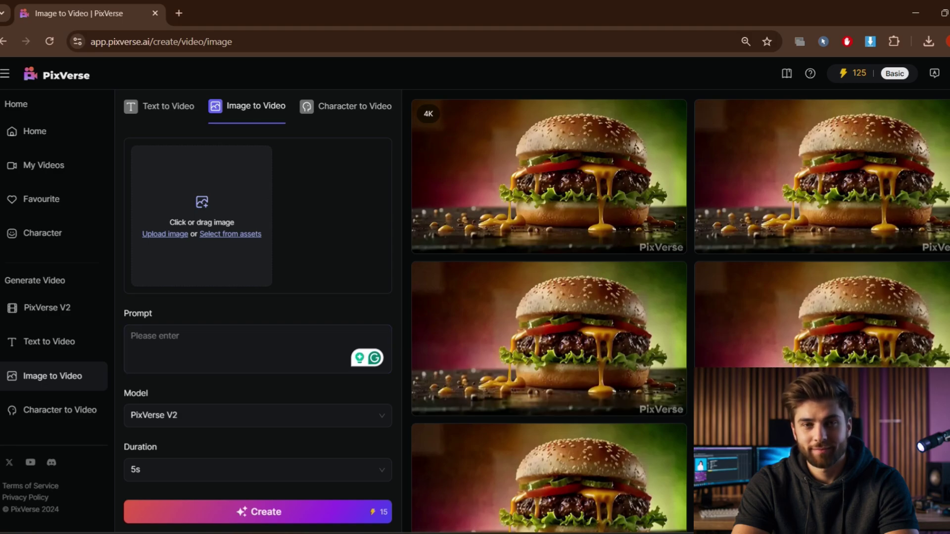
scroll(258, 307, down, 2)
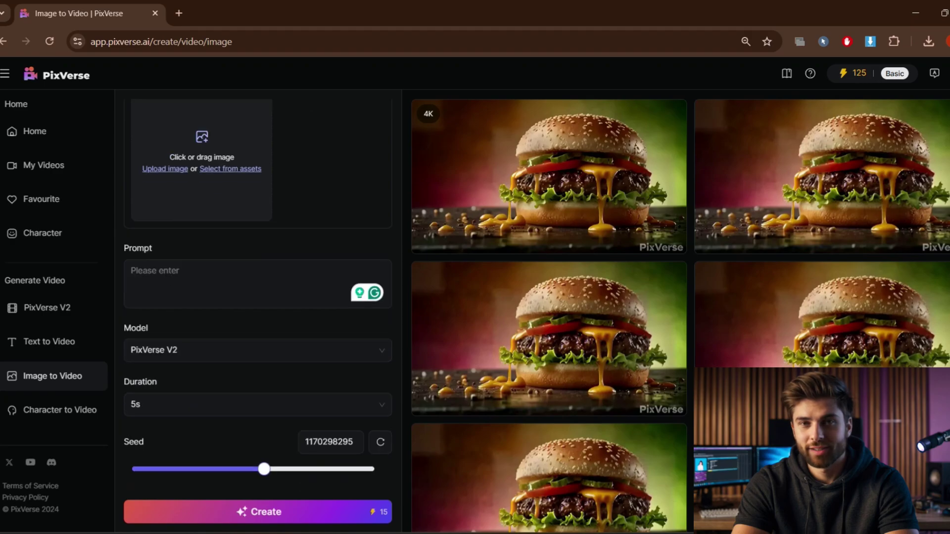
Switch the generation model to PixVerse V1 and bring up its camera motion settings
click(258, 350)
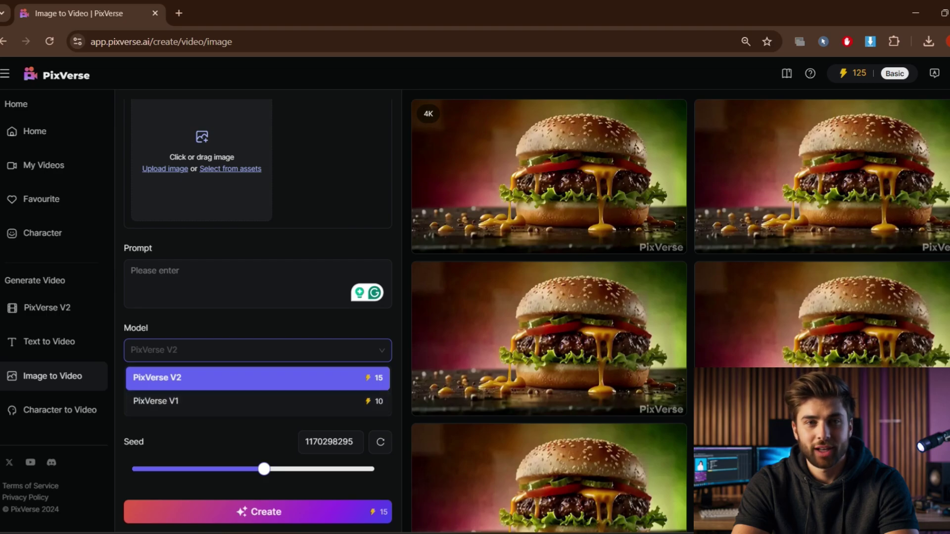
click(258, 402)
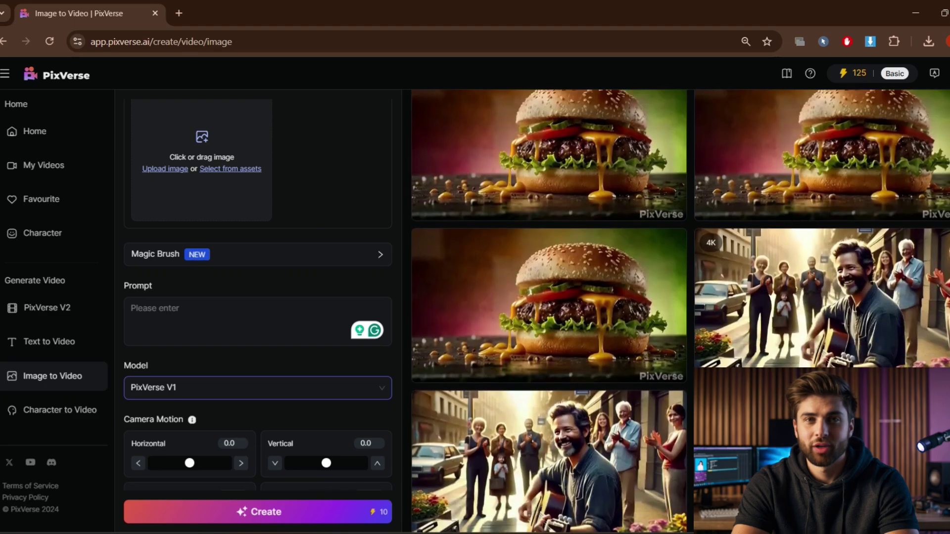
scroll(259, 297, down, 4)
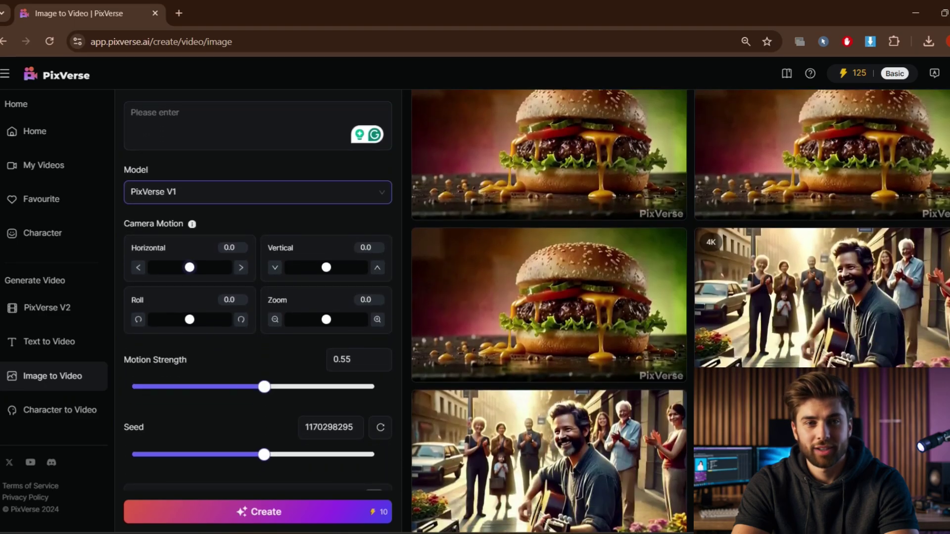
Set the horizontal camera motion to 0.2, the motion strength to 0.49 and the camera zoom to 1.6
mouse_move(190, 268)
mouse_down()
mouse_move(200, 268)
mouse_move(191, 267)
mouse_up()
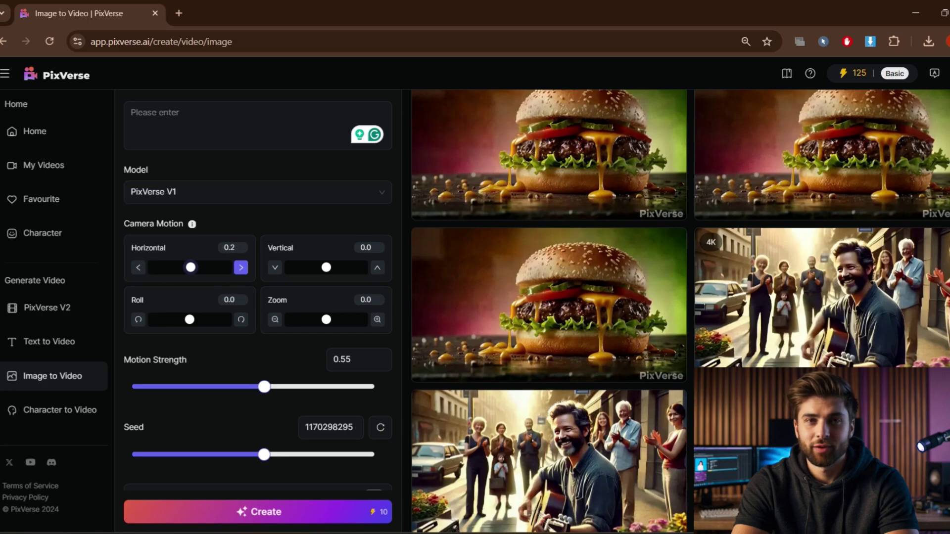
mouse_move(264, 387)
mouse_down()
mouse_move(239, 386)
mouse_move(292, 386)
mouse_move(249, 387)
mouse_up()
scroll(257, 294, down, 1)
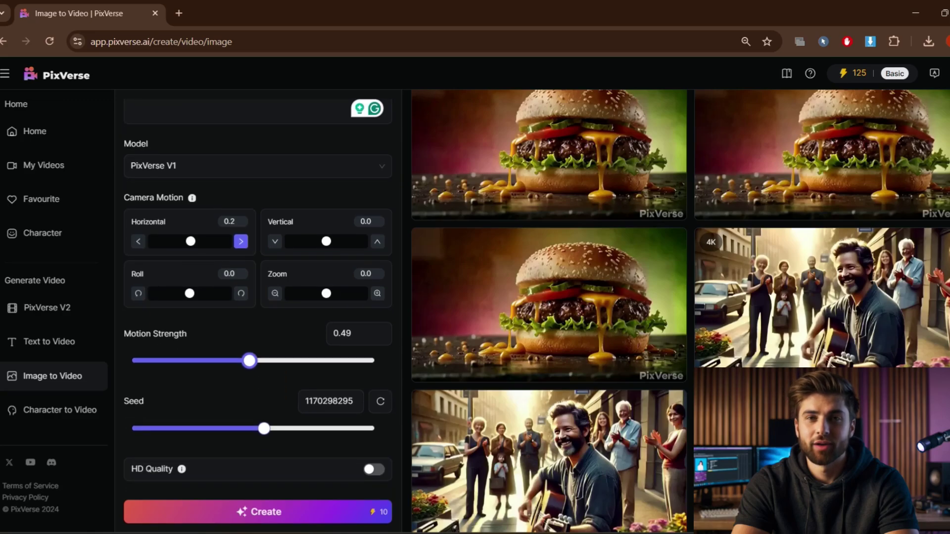
drag(326, 294, 332, 293)
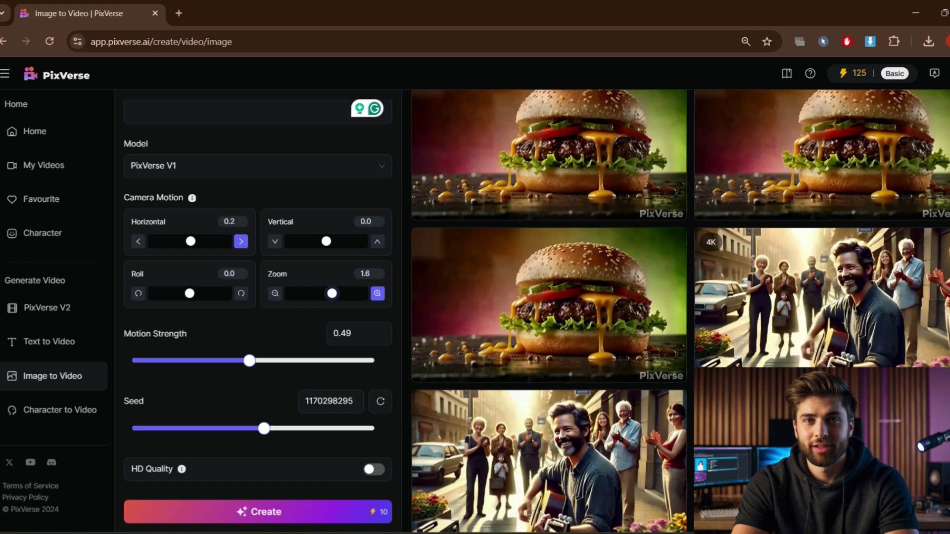
scroll(549, 311, down, 1)
click(374, 469)
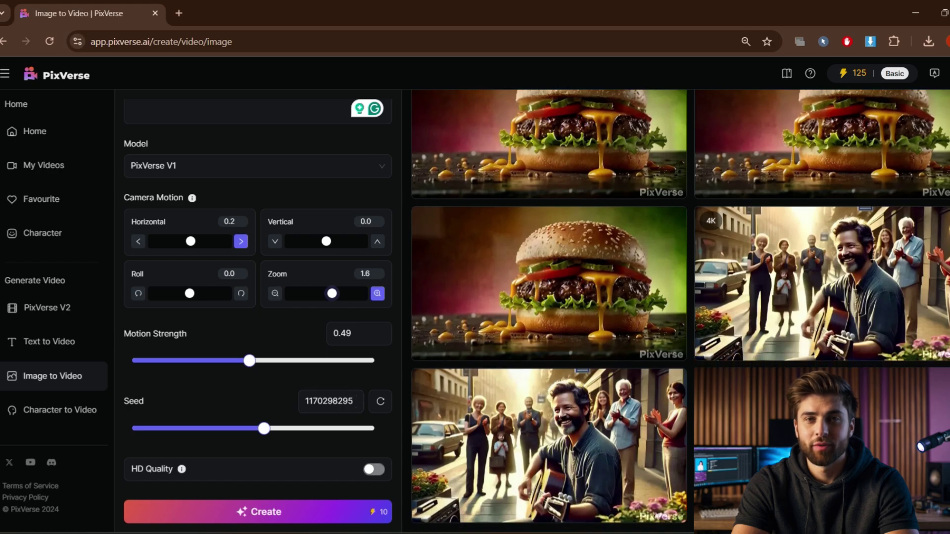
click(374, 469)
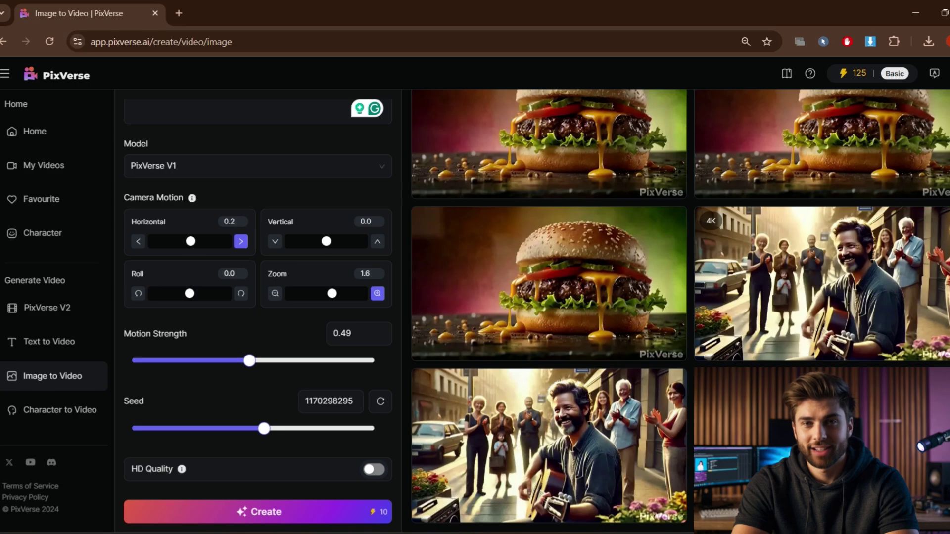
Randomize the seed and adjust it to 142197750
click(331, 401)
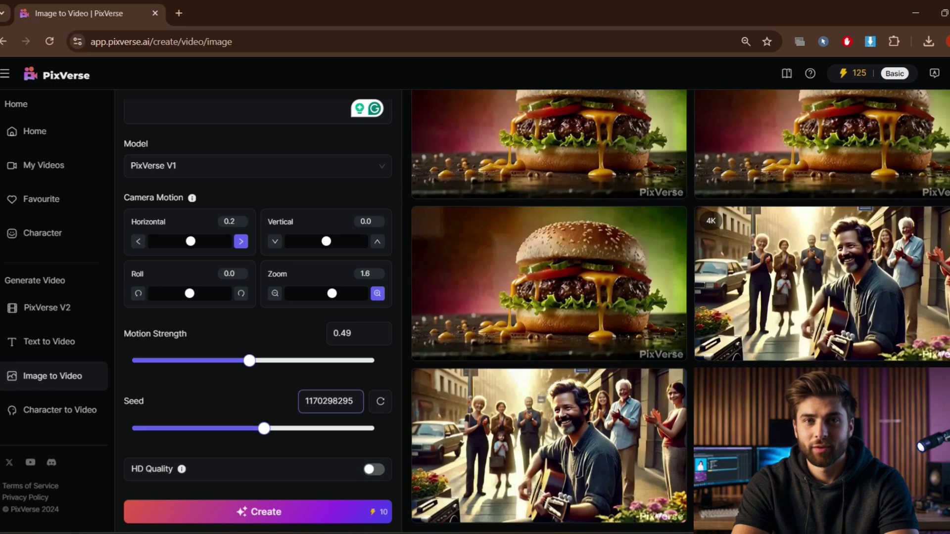
click(380, 401)
click(380, 402)
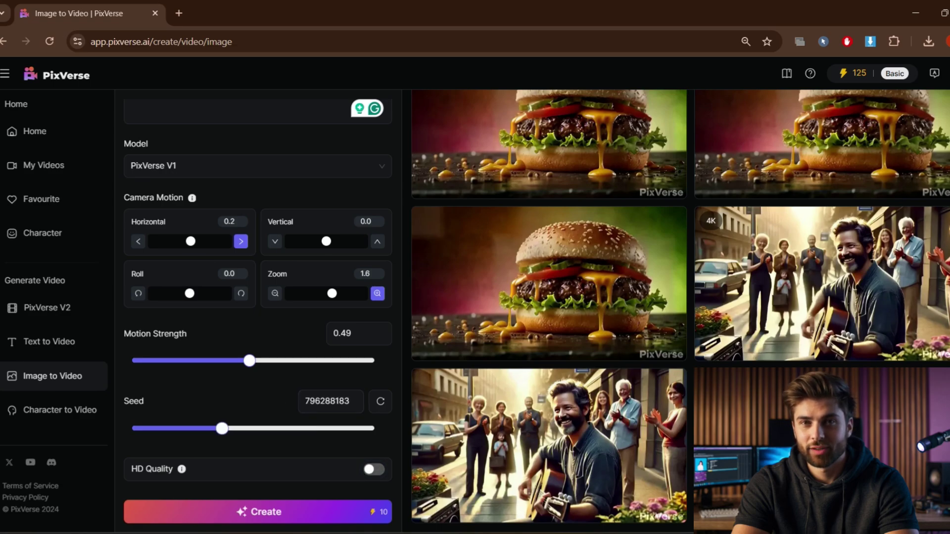
drag(222, 429, 148, 429)
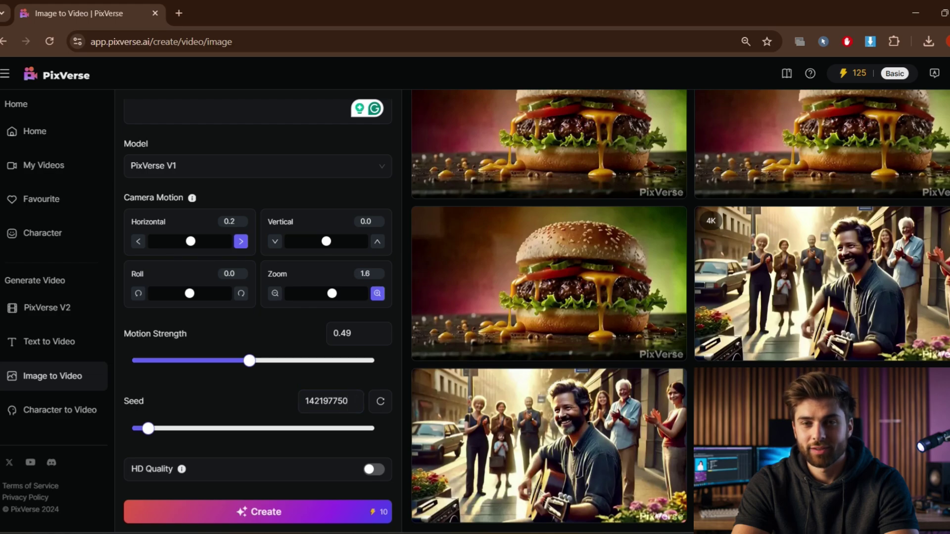
Switch the generation model back to PixVerse V2
scroll(258, 297, up, 4)
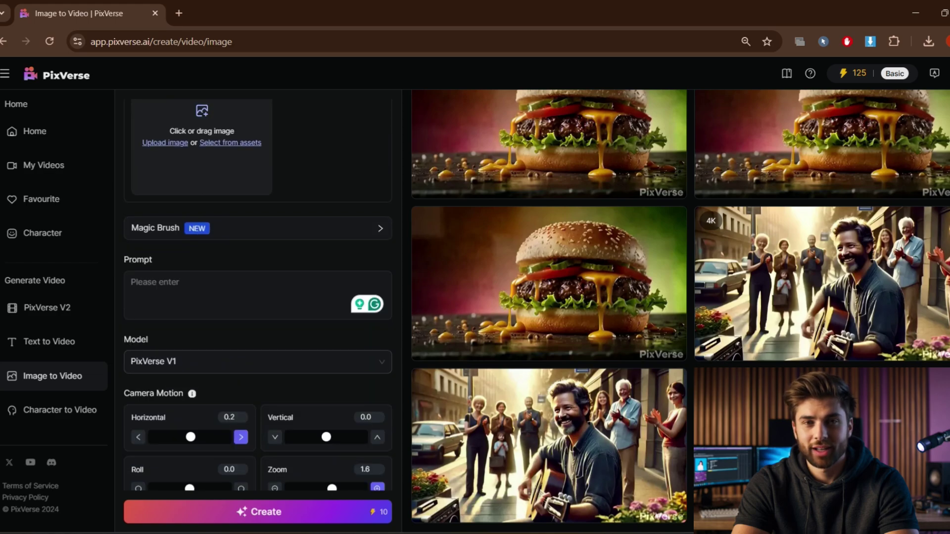
click(257, 362)
click(257, 389)
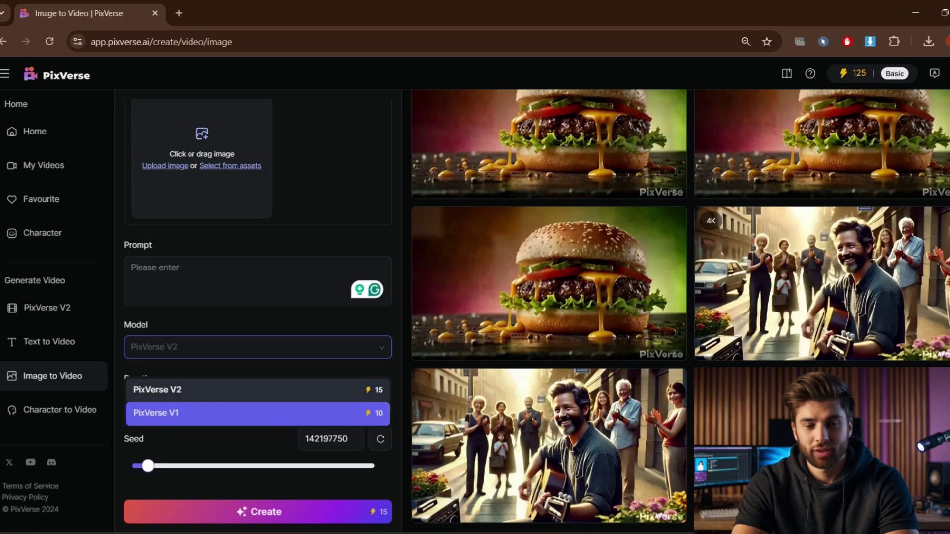
Upload the giant robot battle image from the ChatGPT conversation as the source image for the video
click(202, 153)
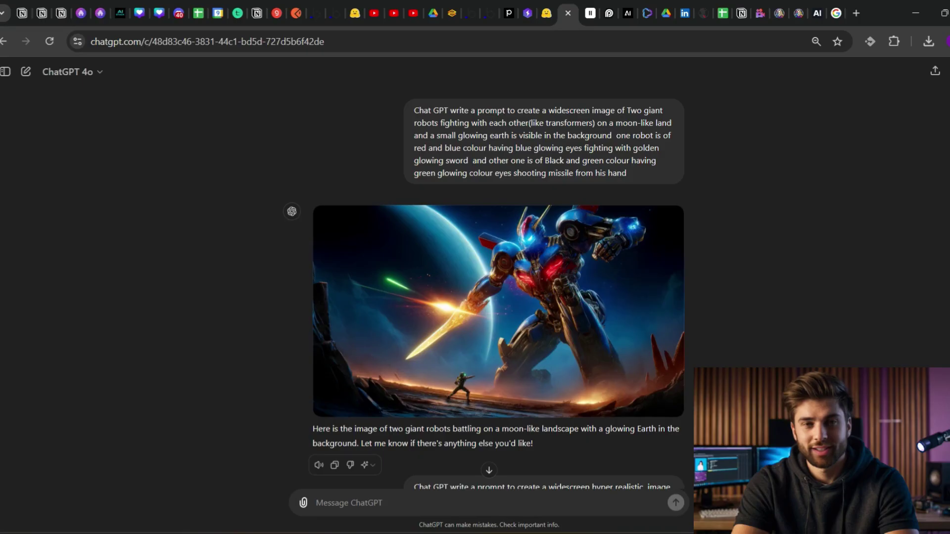
click(498, 311)
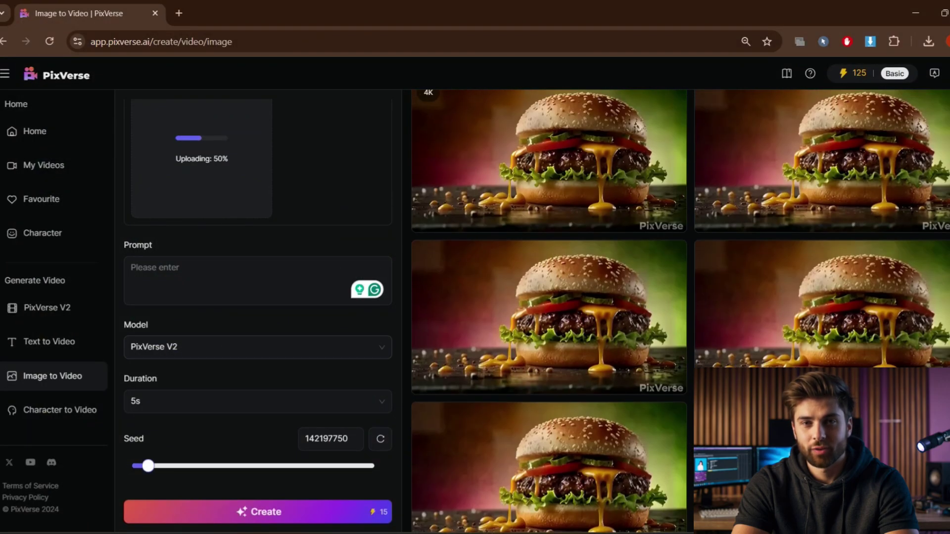
scroll(258, 297, up, 2)
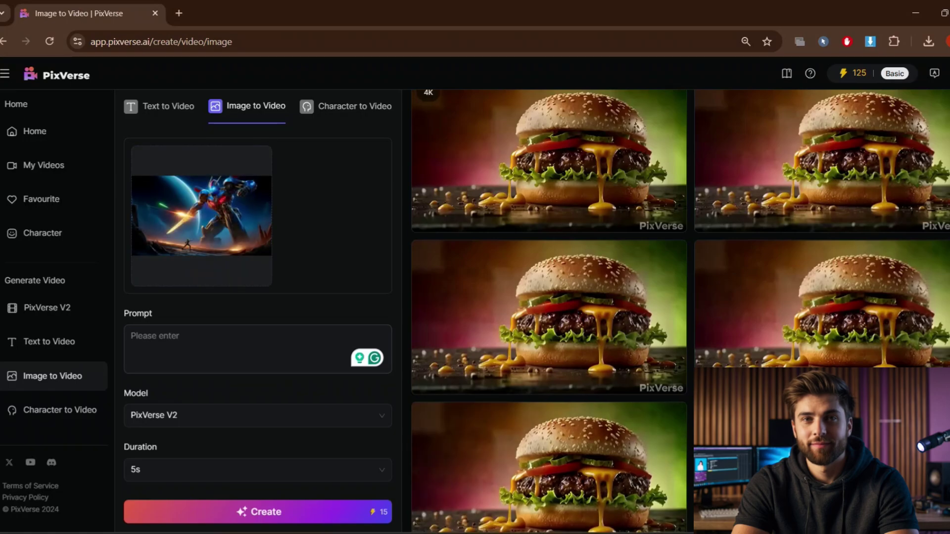
Enter the prompt "Robot fighting with sword , Man dodging it ." for the robot battle image
click(131, 336)
text(Robot fig)
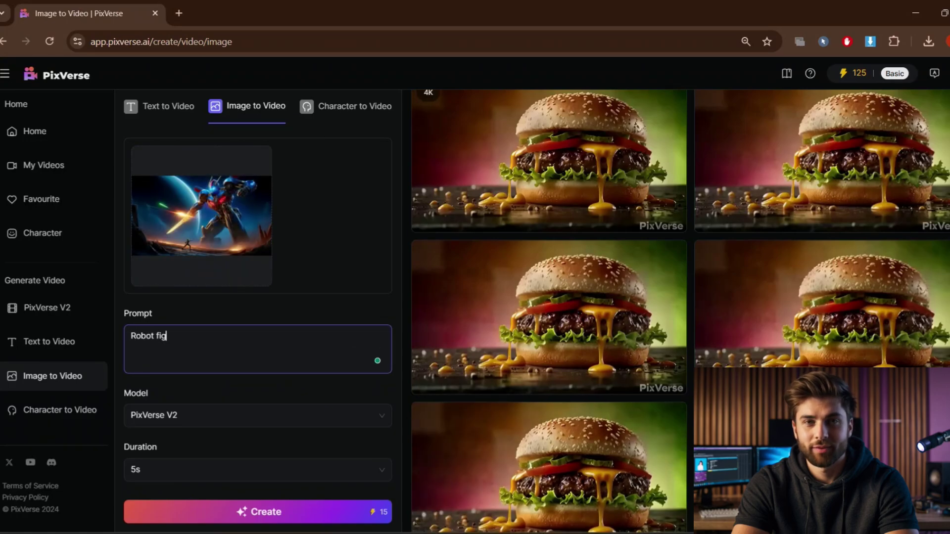
text(hting with sword , Man)
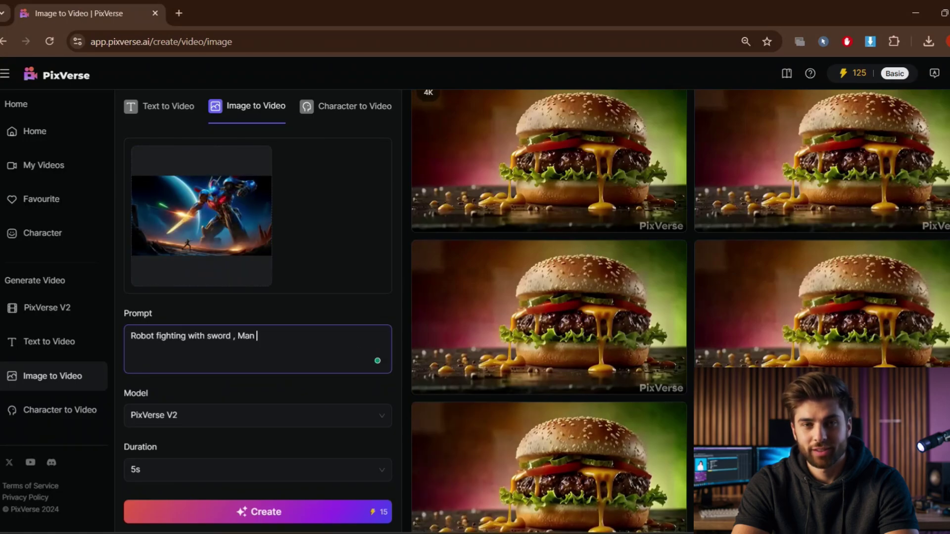
text(.)
Set the video duration to 5s and generate the video with the PixVerse V2 model
click(257, 469)
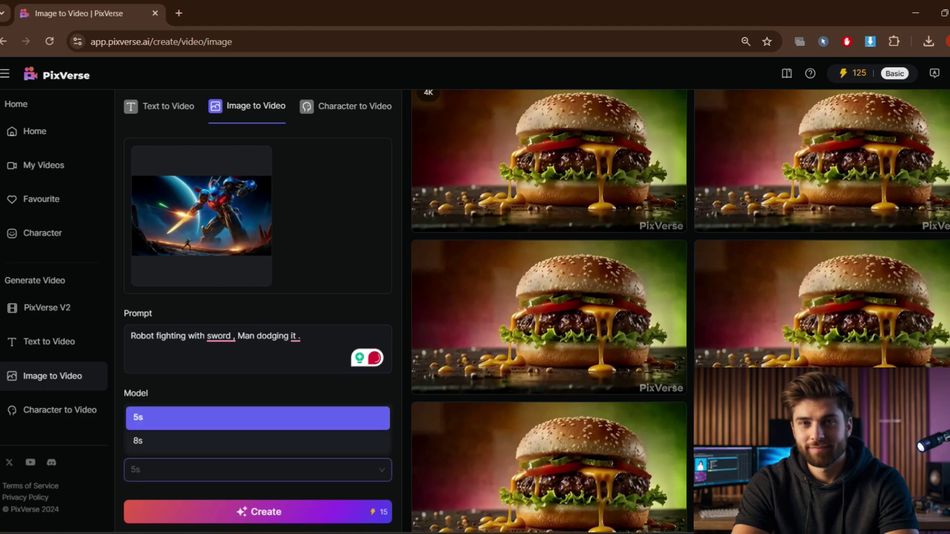
click(258, 418)
scroll(258, 297, down, 1)
click(257, 401)
click(257, 452)
click(257, 402)
click(257, 428)
key(Escape)
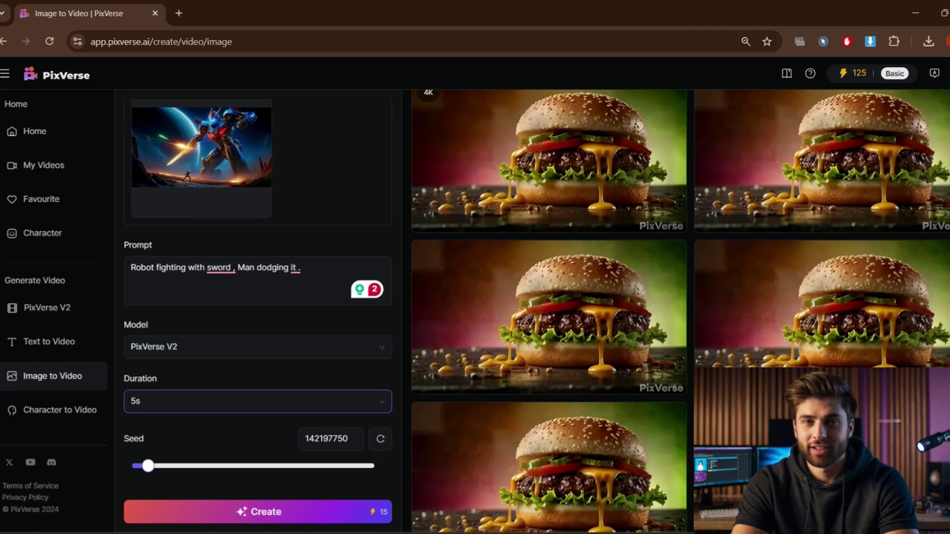
click(257, 511)
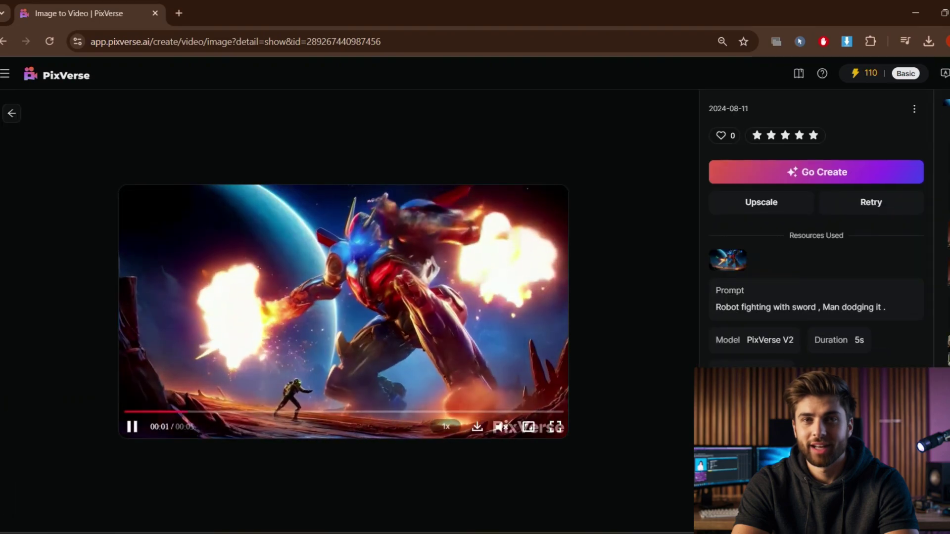
View the generated robot video and its upscaled version full screen, and download the upscaled version
click(555, 427)
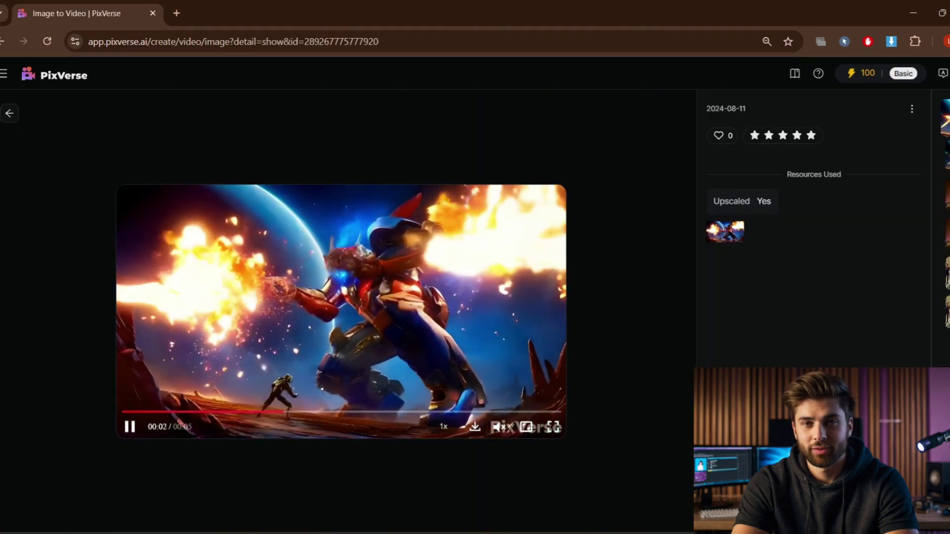
click(553, 426)
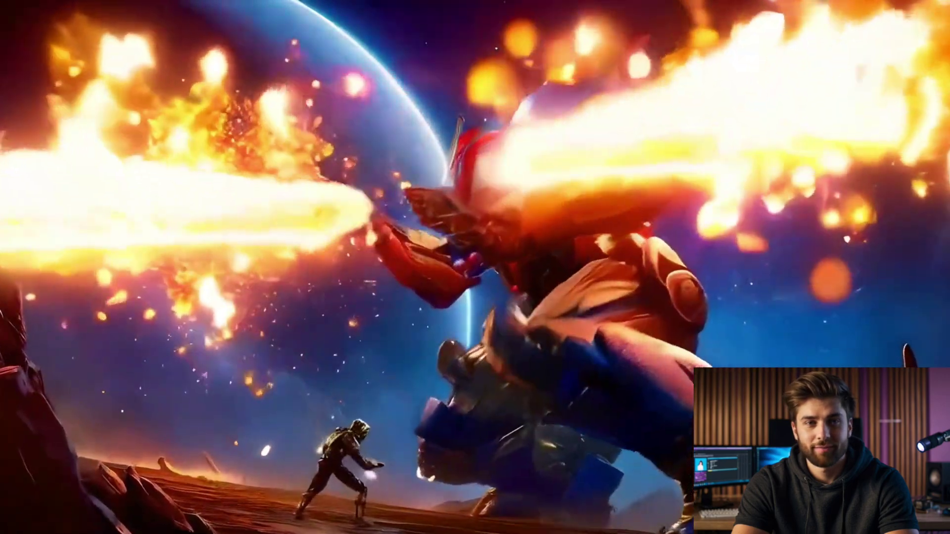
key(Escape)
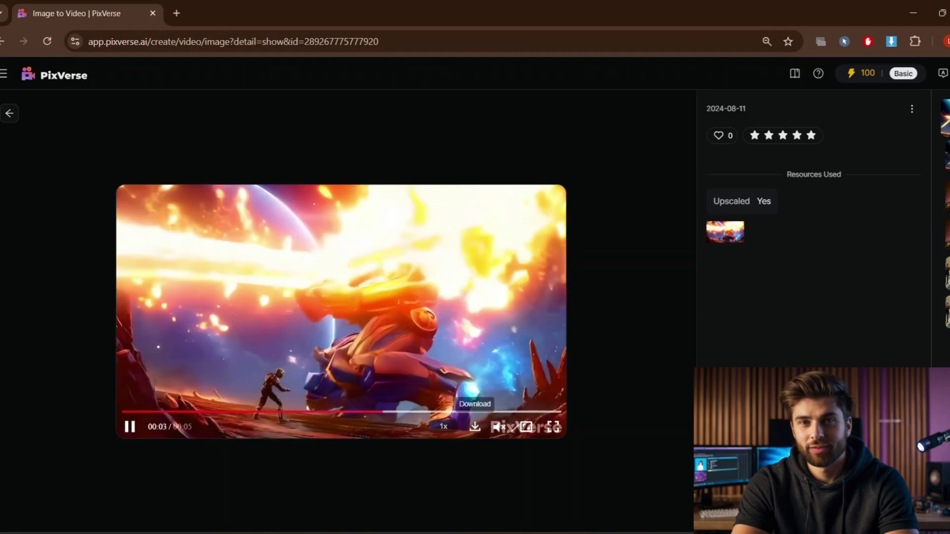
click(475, 426)
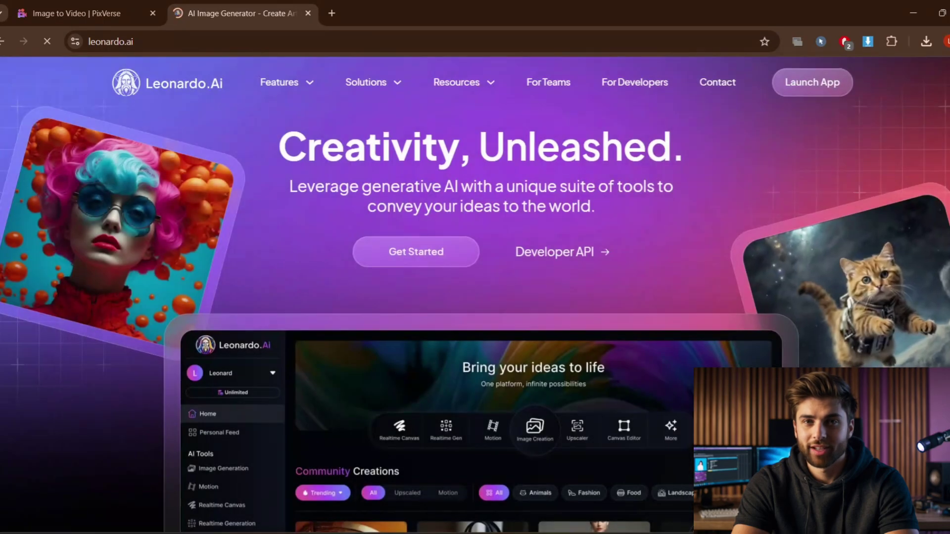
Look over the tools and community creations shown on the Leonardo.Ai home page
scroll(476, 297, down, 5)
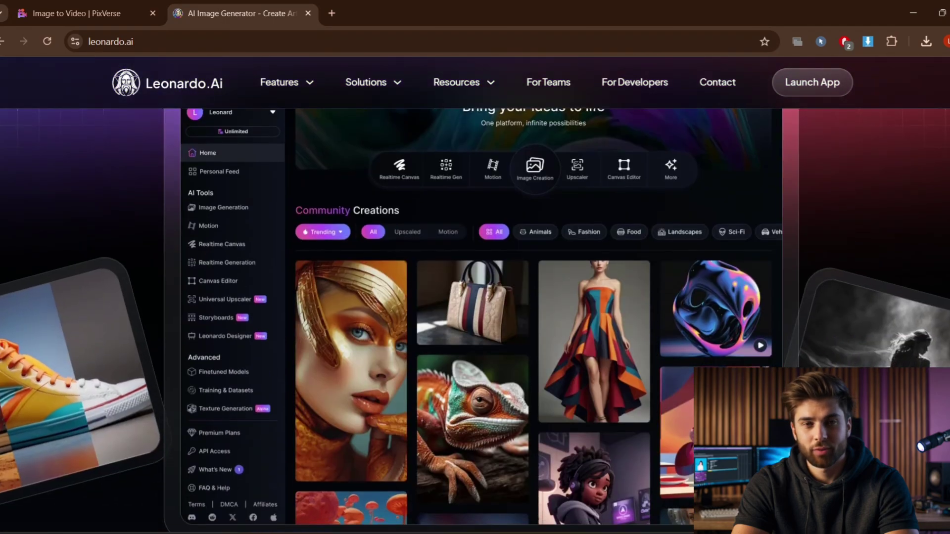
scroll(475, 297, up, 1)
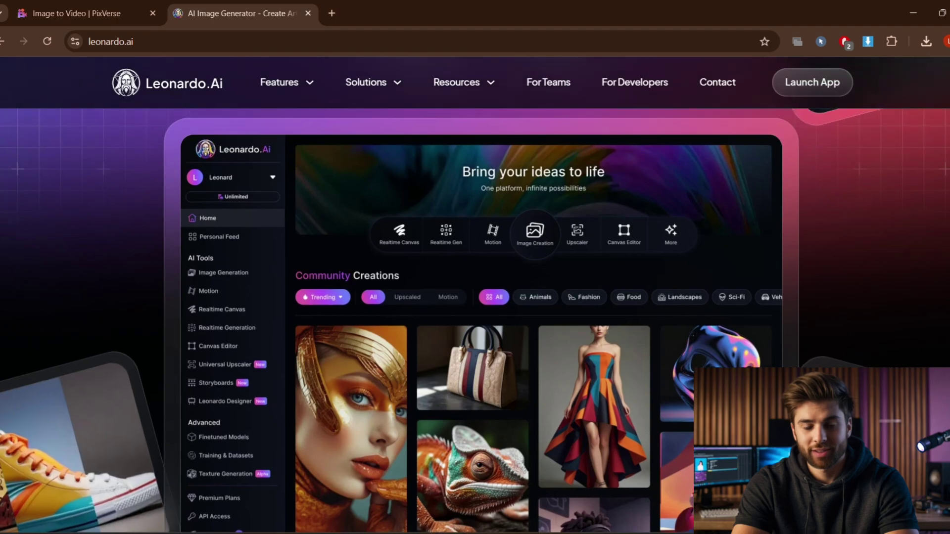